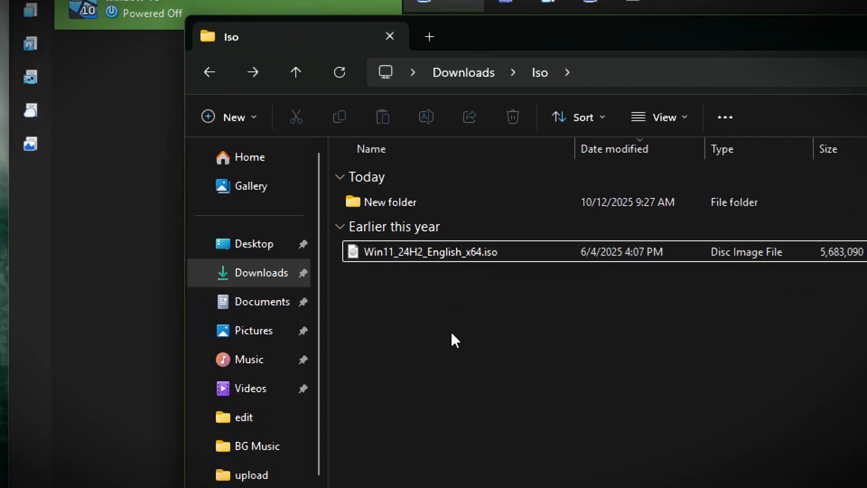
Show the Downloads > Iso folder holding the 5.41 GB Win11_24H2_English_x64.iso image
{"action": "mouse_move", "coordinate": [399, 261]}
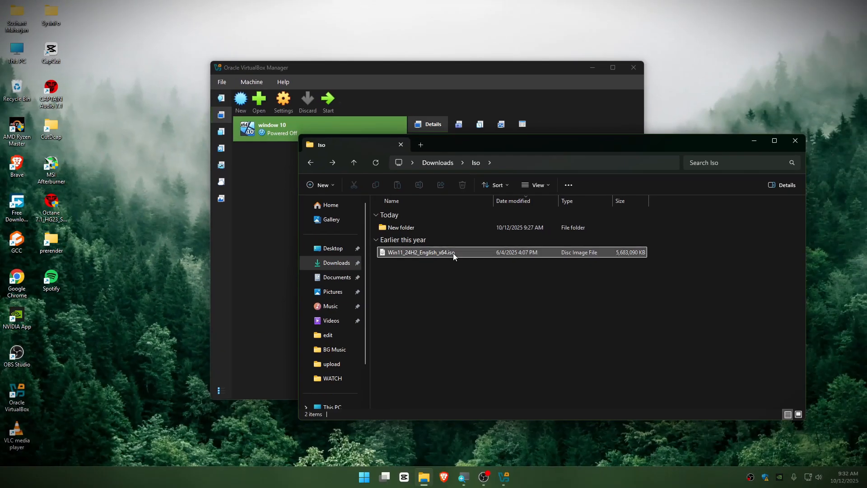
Start a new virtual machine in VirtualBox named 'windows 11'
{"action": "left_click", "coordinate": [750, 140]}
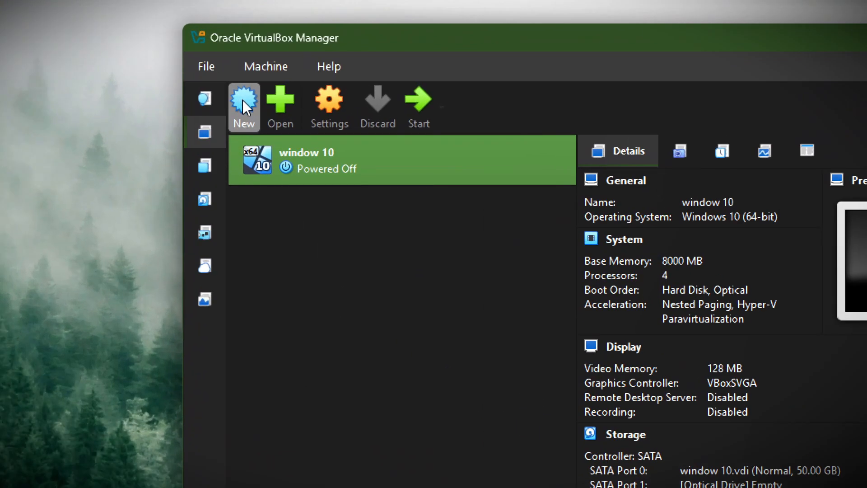
{"action": "left_click", "coordinate": [241, 98]}
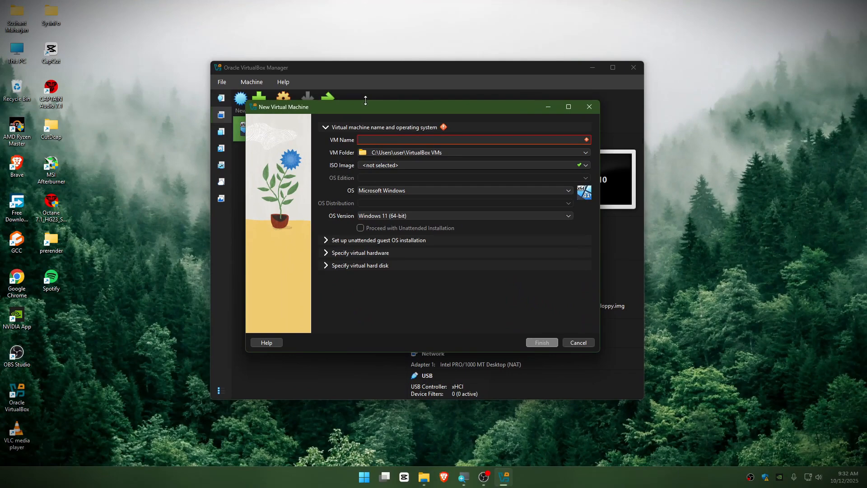
{"action": "left_click_drag", "start_coordinate": [365, 102], "coordinate": [336, 137]}
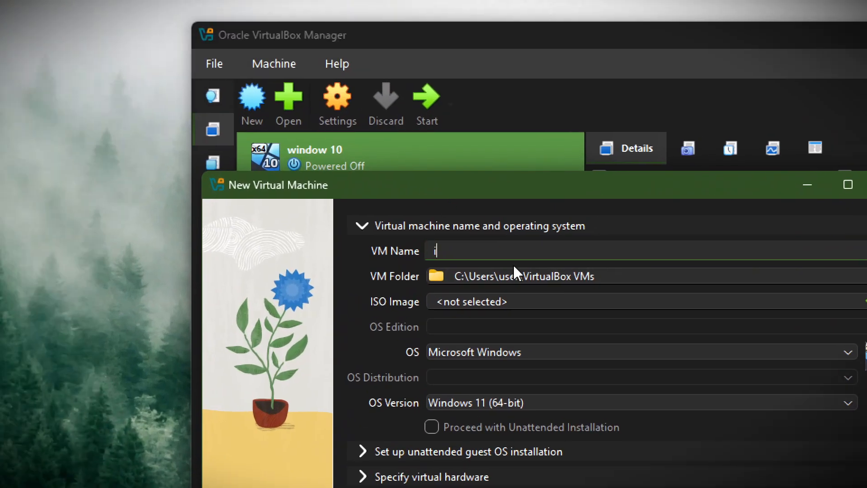
{"action": "type", "text": "windows 11"}
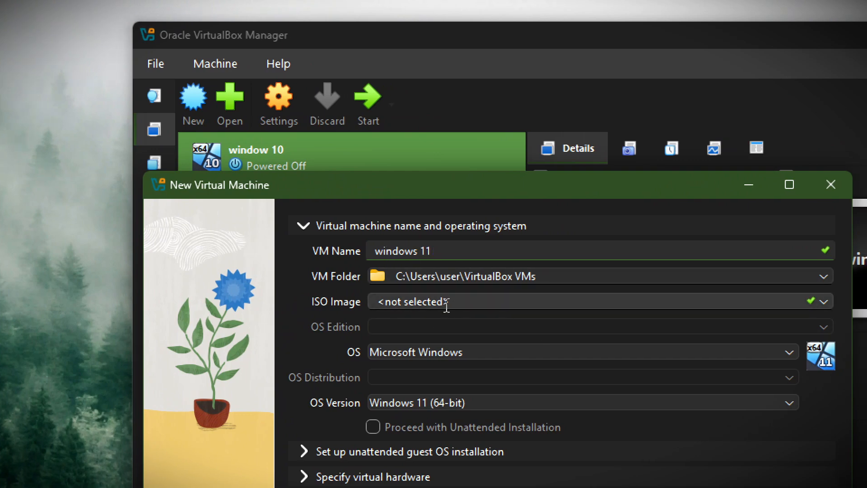
Set the ISO image to Win11_24H2_English_x64.iso and expand the unattended guest OS install settings
{"action": "left_click", "coordinate": [790, 301]}
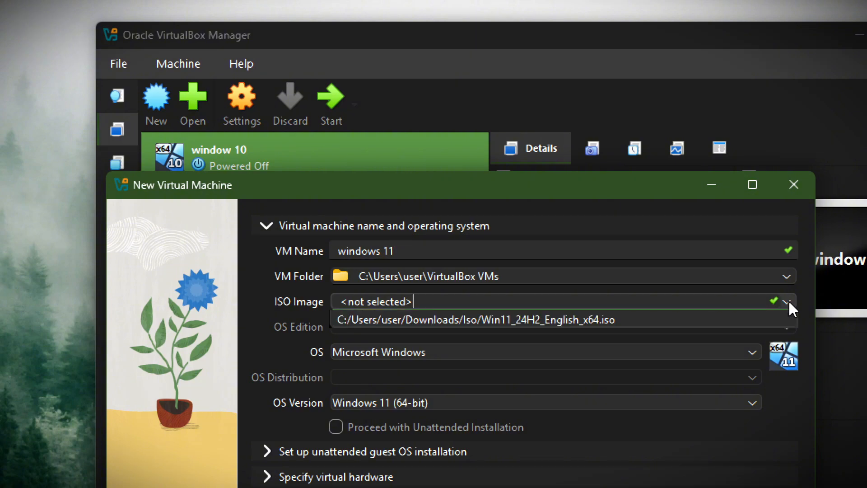
{"action": "left_click", "coordinate": [374, 335]}
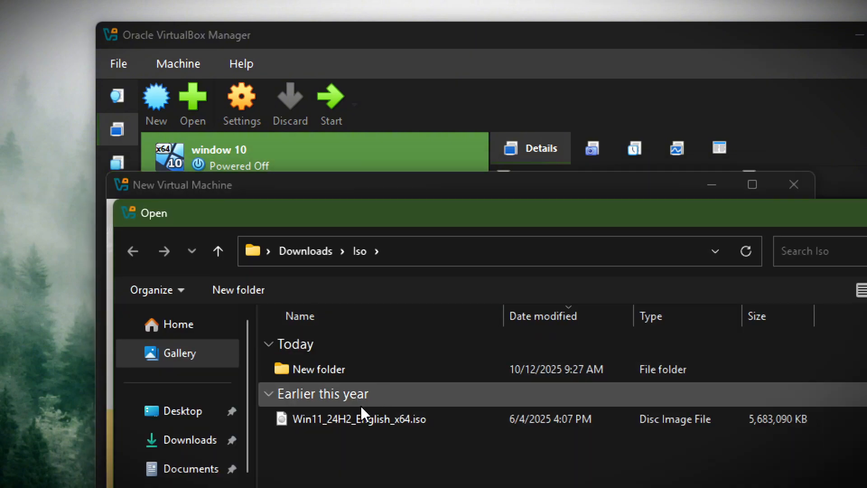
{"action": "double_click", "coordinate": [354, 419]}
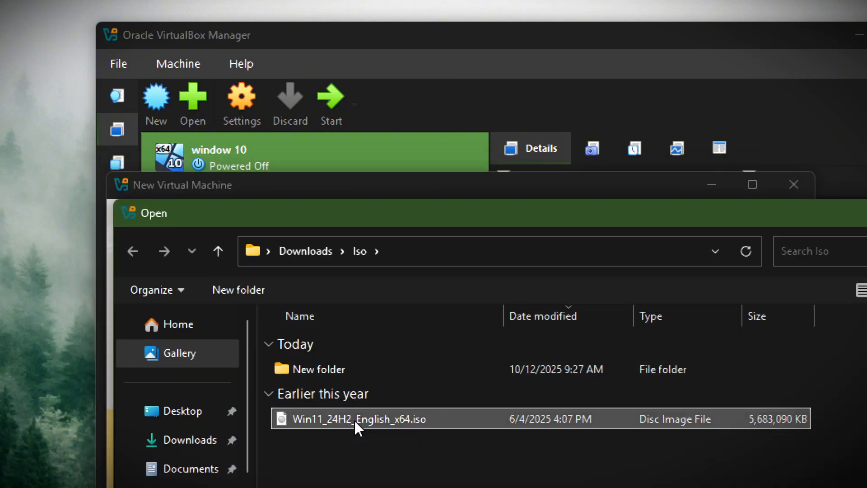
{"action": "left_click", "coordinate": [199, 299]}
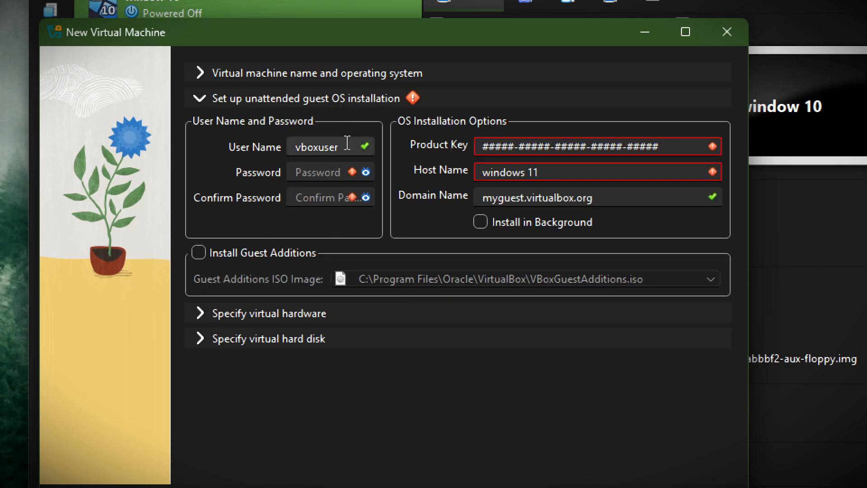
Enter and confirm the account password, then fill in the product key
{"action": "left_click", "coordinate": [311, 173]}
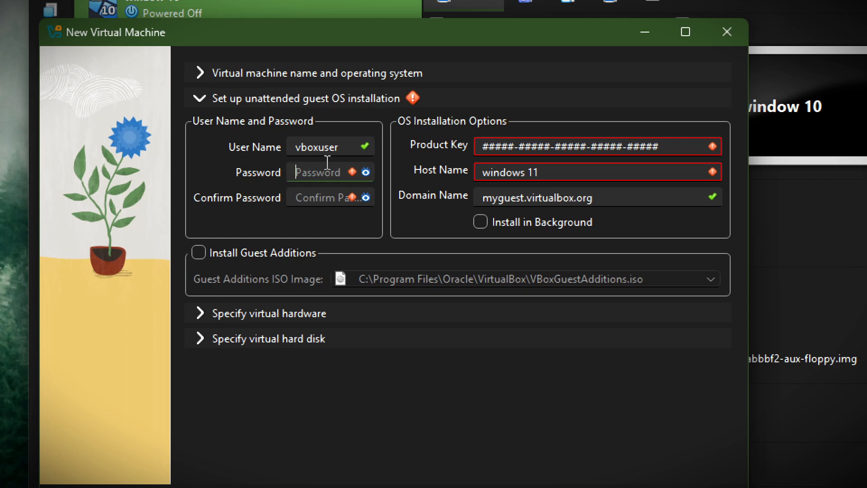
{"action": "type", "text": "1234"}
{"action": "left_click", "coordinate": [320, 198]}
{"action": "type", "text": "1234"}
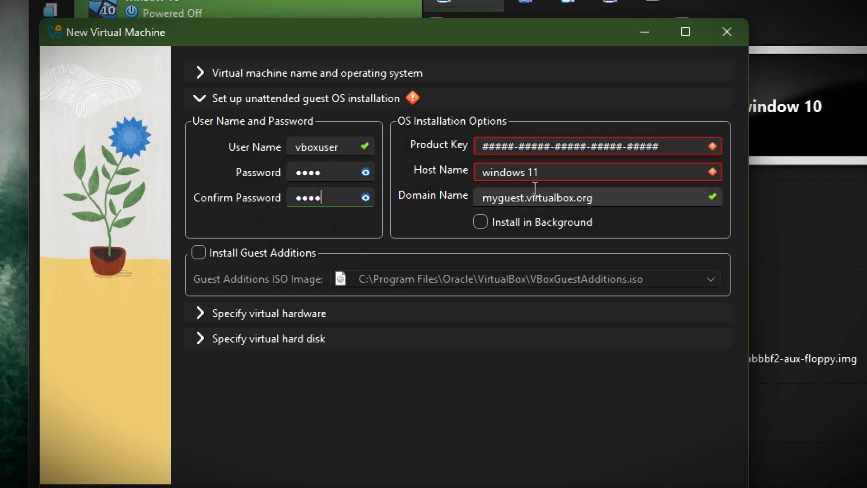
{"action": "left_click", "coordinate": [492, 144]}
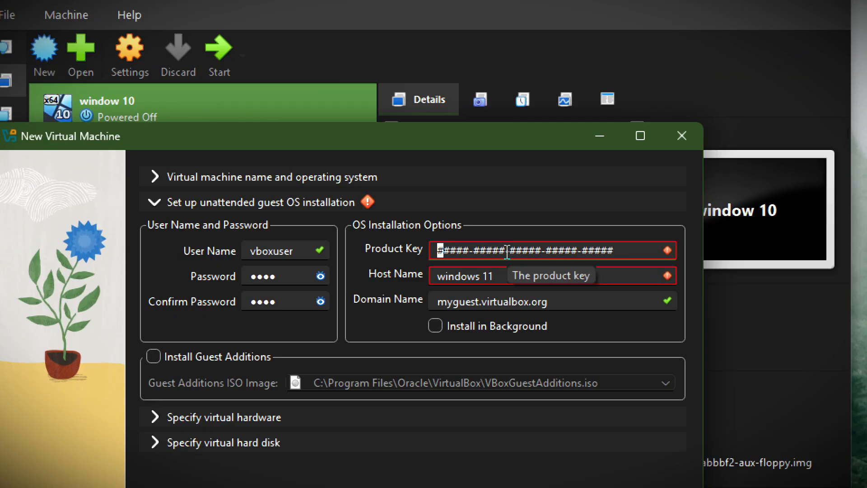
{"action": "type", "text": "1232131237812638712387612"}
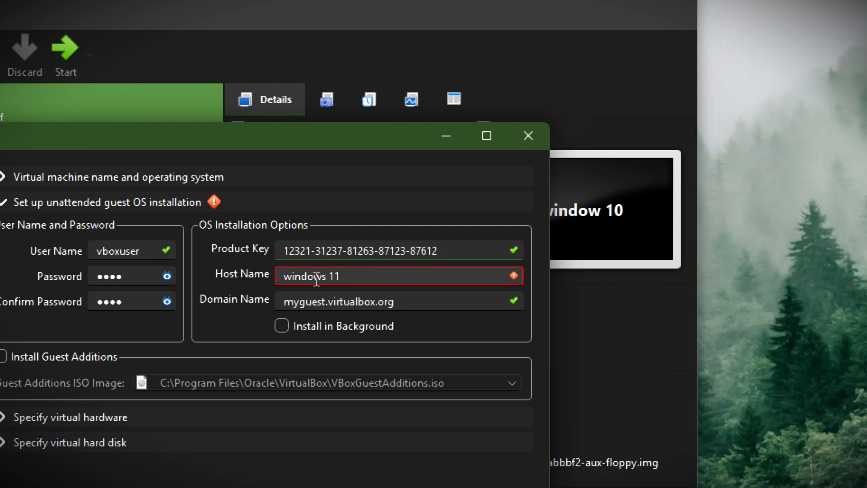
Change the host name to windows11 and enable Install Guest Additions
{"action": "triple_click", "coordinate": [314, 276]}
{"action": "left_click", "coordinate": [344, 280]}
{"action": "left_click", "coordinate": [327, 276]}
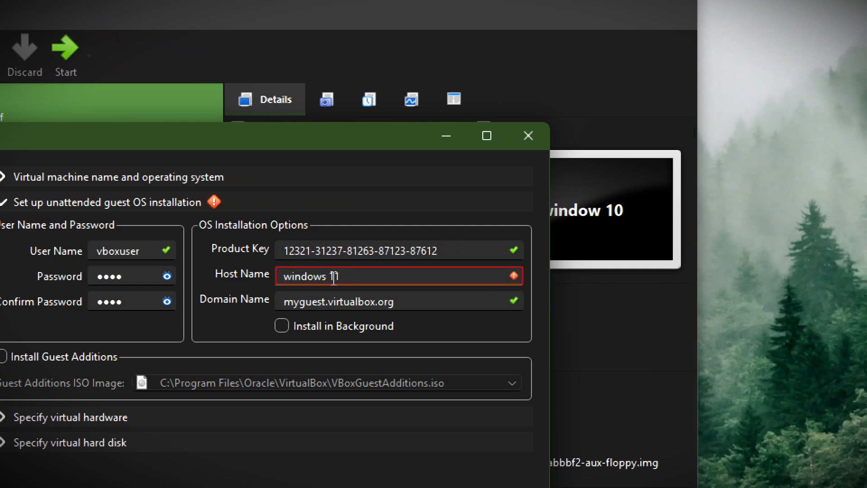
{"action": "key", "text": "Delete"}
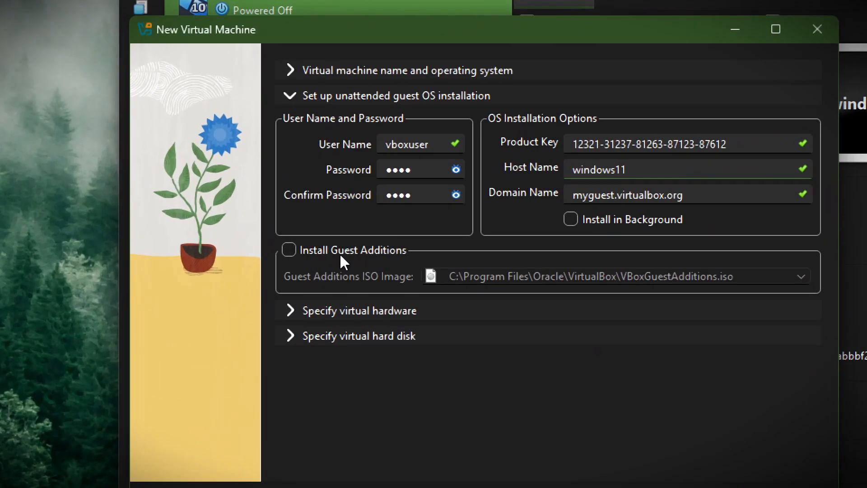
{"action": "left_click", "coordinate": [289, 249]}
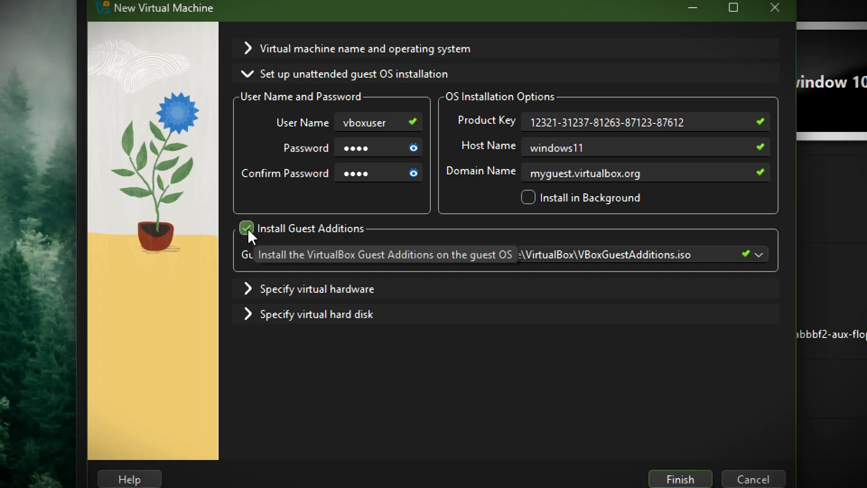
{"action": "left_click", "coordinate": [251, 291]}
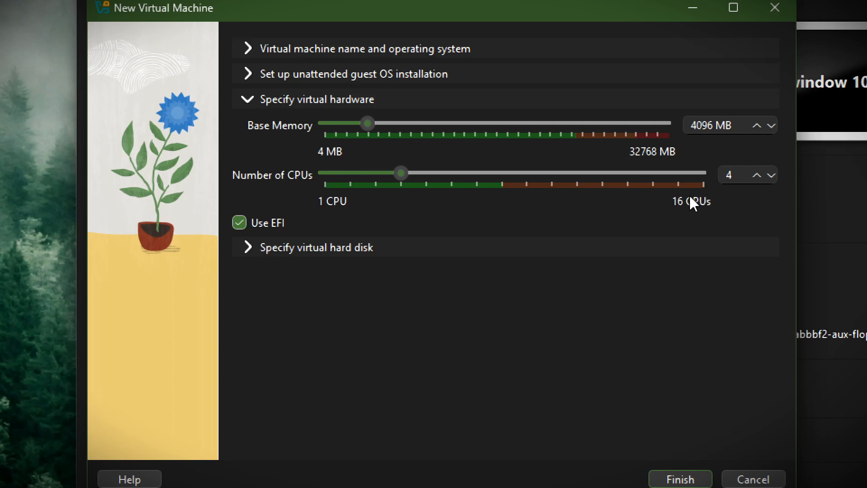
Give the VM 4 CPUs and 8000 MB of base memory
{"action": "left_click_drag", "start_coordinate": [407, 172], "coordinate": [374, 184]}
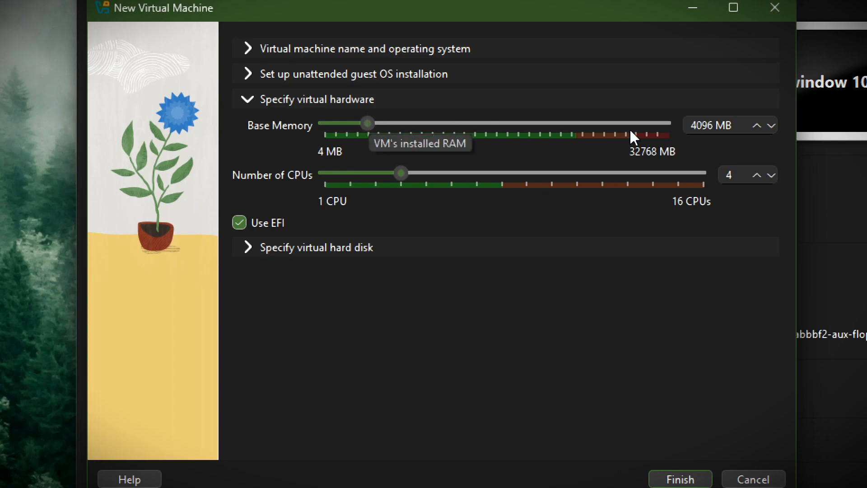
{"action": "left_click", "coordinate": [717, 121]}
{"action": "left_click_drag", "start_coordinate": [717, 121], "coordinate": [670, 113]}
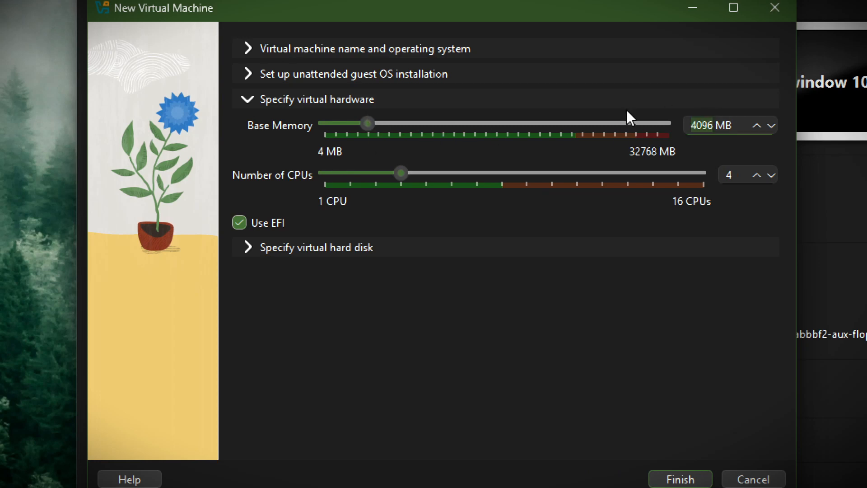
{"action": "type", "text": "8000"}
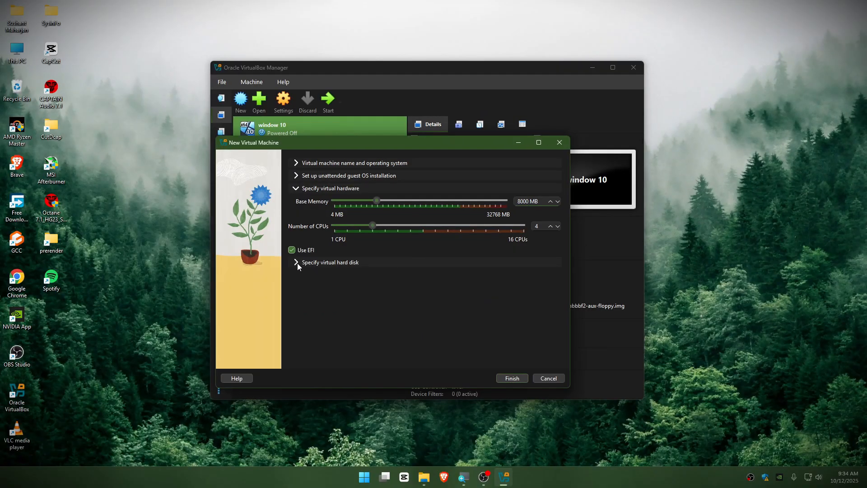
{"action": "left_click", "coordinate": [297, 263]}
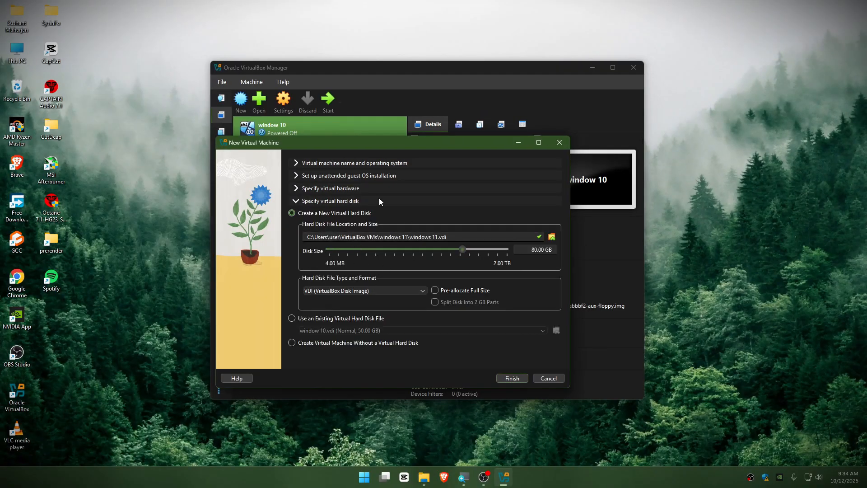
Finish the wizard so the windows 11 VM is created with its 80 GB disk and starts
{"action": "left_click", "coordinate": [511, 377]}
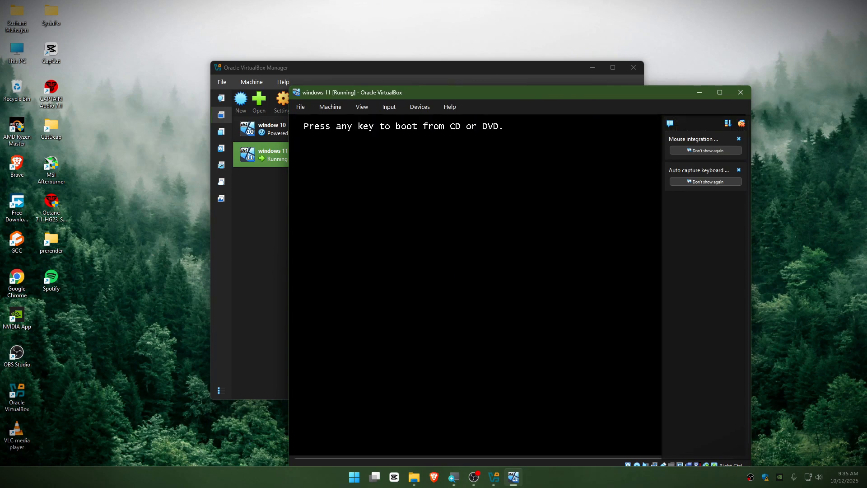
Boot the VM from the installation disc and switch it to full-screen
{"action": "key", "text": "Return"}
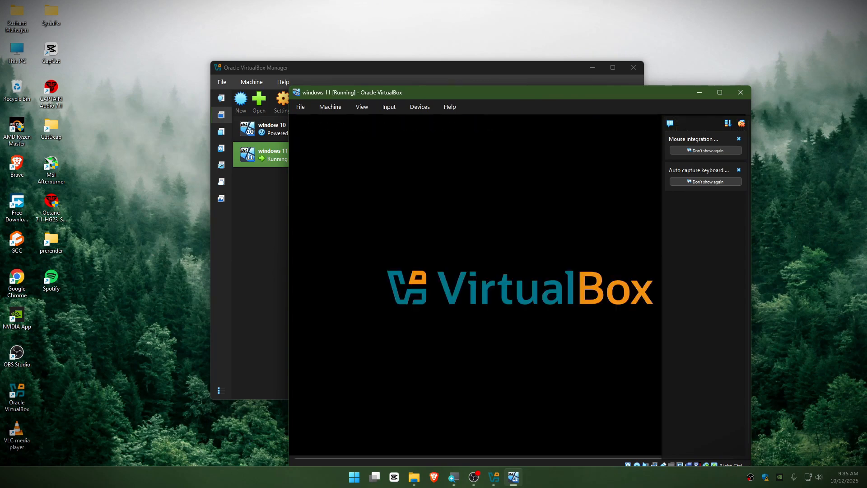
{"action": "key", "text": "ctrl+f"}
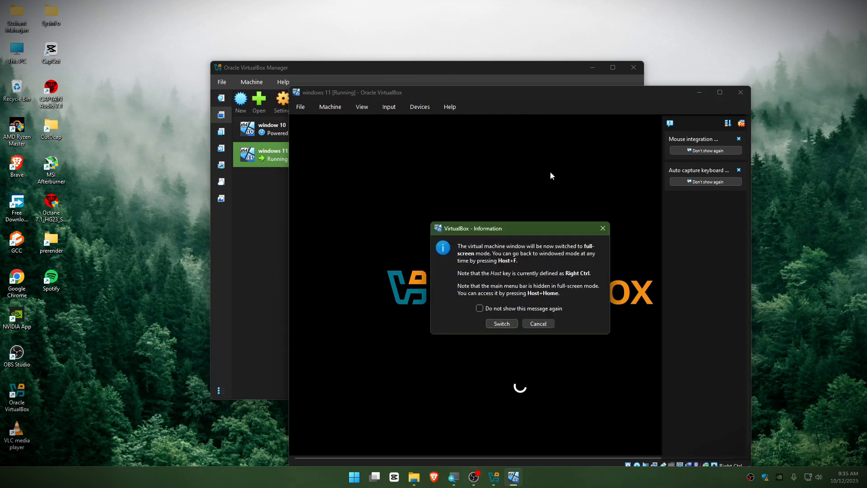
{"action": "left_click", "coordinate": [513, 325]}
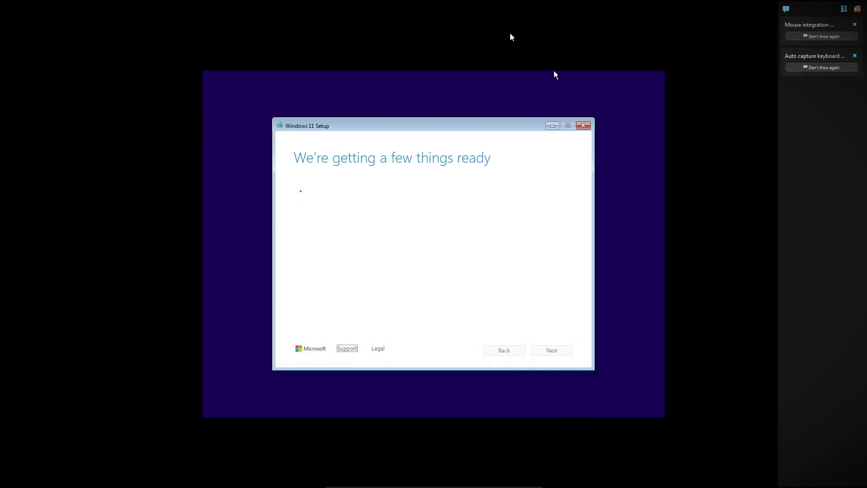
Dismiss the mouse and keyboard notices, leave full-screen, and continue Setup without a product key
{"action": "left_click", "coordinate": [854, 25]}
{"action": "left_click", "coordinate": [855, 25]}
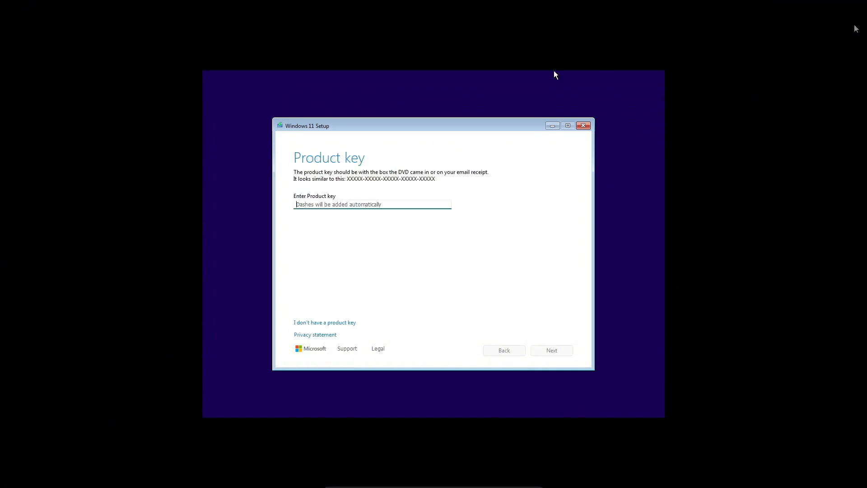
{"action": "key", "text": "ctrl+f"}
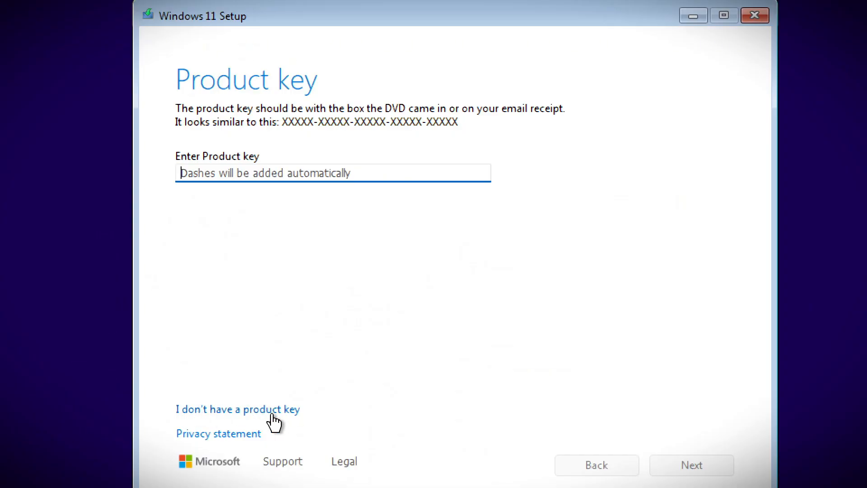
{"action": "left_click", "coordinate": [237, 409]}
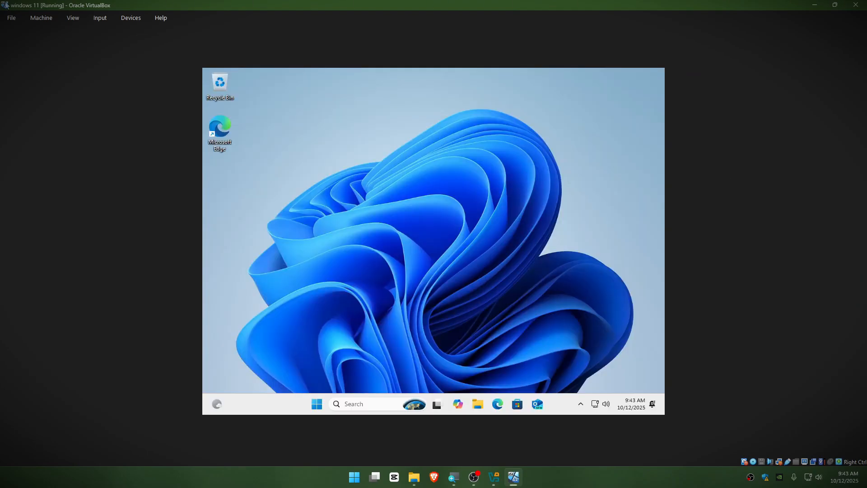
Open CD Drive (E:) > vboxadditions in the VM and run VBoxWindowsAdditions
{"action": "left_click", "coordinate": [479, 405]}
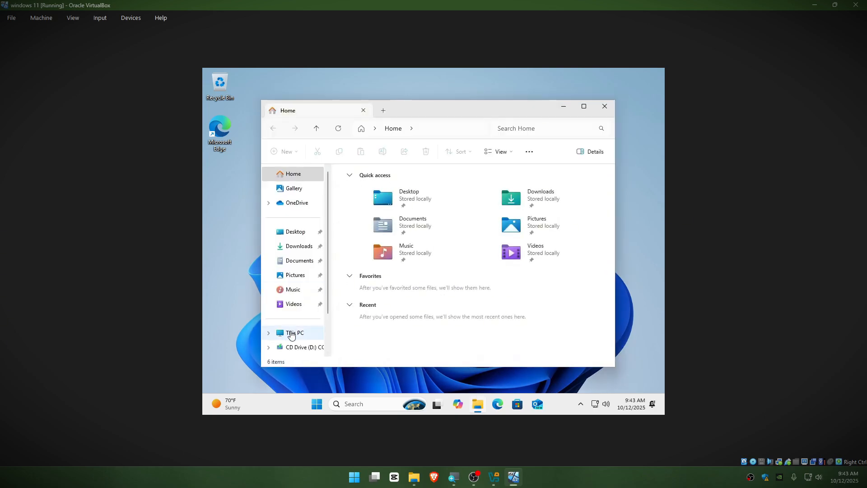
{"action": "left_click", "coordinate": [292, 334]}
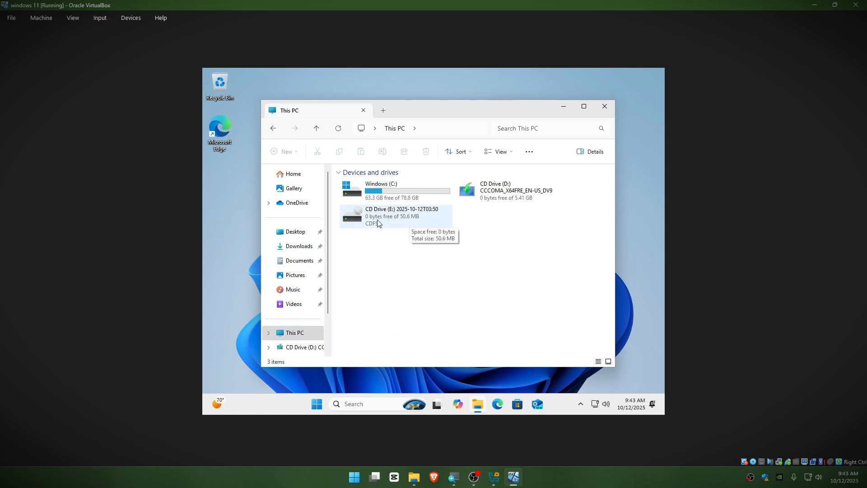
{"action": "double_click", "coordinate": [412, 226]}
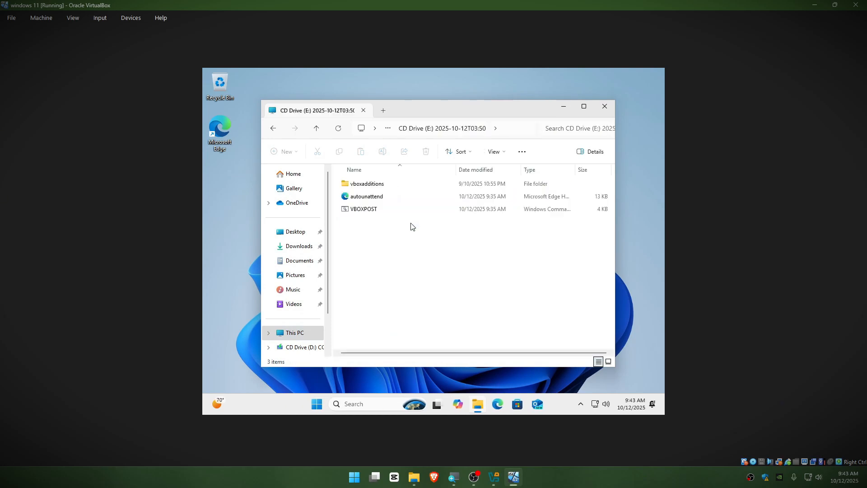
{"action": "double_click", "coordinate": [368, 184]}
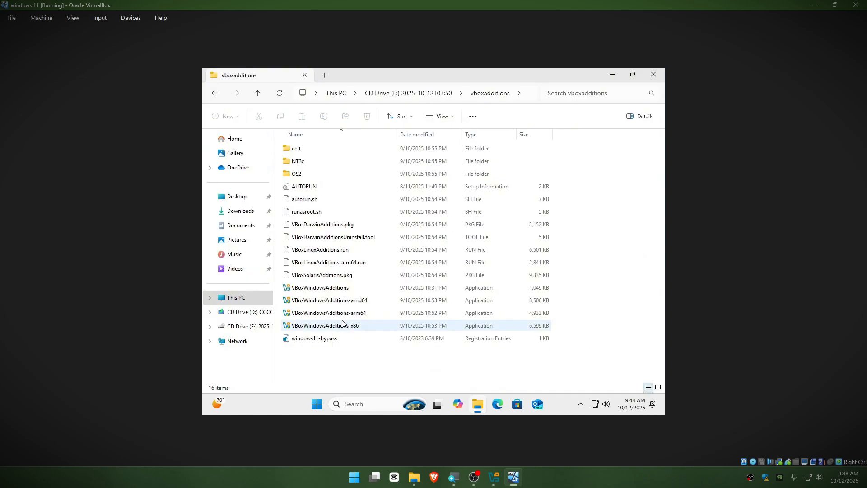
{"action": "double_click", "coordinate": [320, 291]}
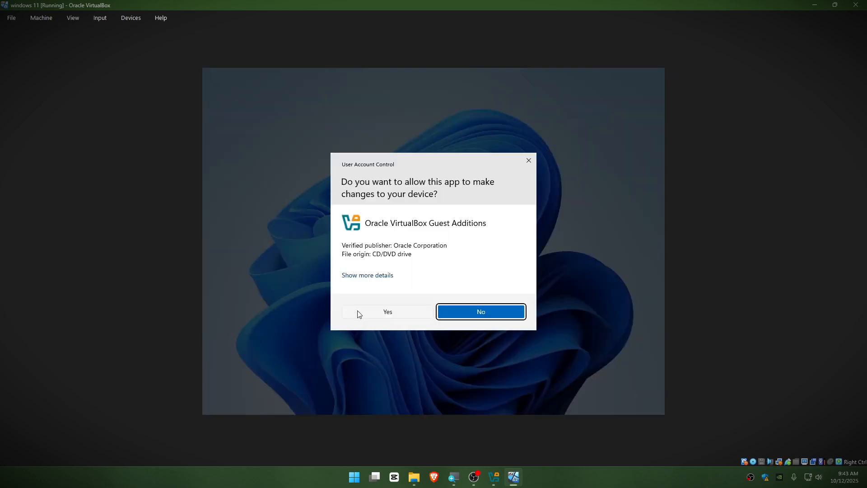
Allow the installer and install Guest Additions 7.2.2 to the default location
{"action": "left_click", "coordinate": [383, 311]}
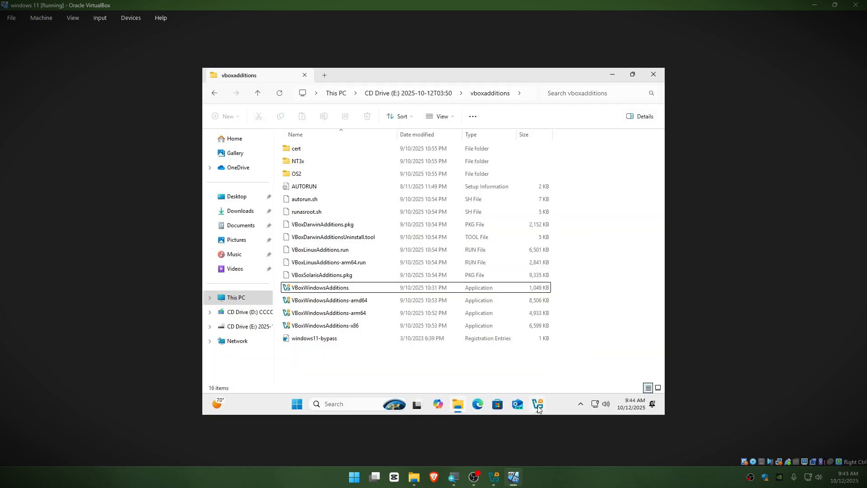
{"action": "left_click", "coordinate": [482, 308]}
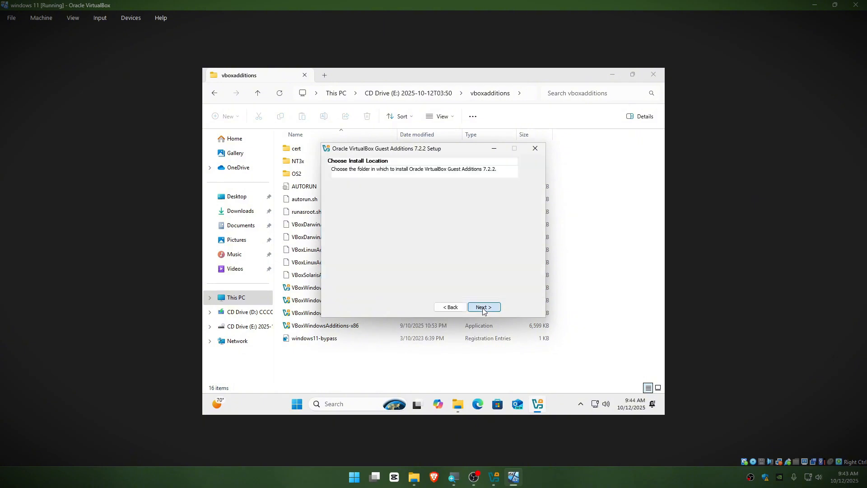
{"action": "left_click", "coordinate": [483, 309]}
{"action": "left_click", "coordinate": [485, 309]}
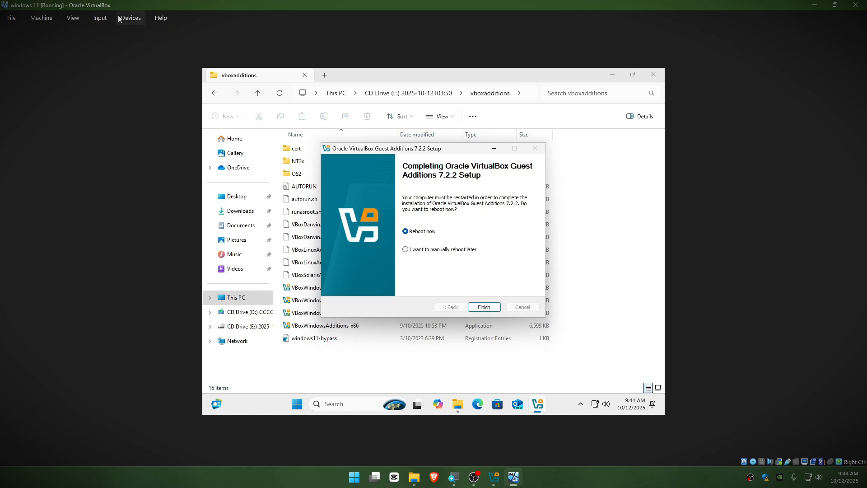
Switch the VM to full-screen and finish setup with Reboot now
{"action": "left_click", "coordinate": [99, 18]}
{"action": "mouse_move", "coordinate": [72, 21]}
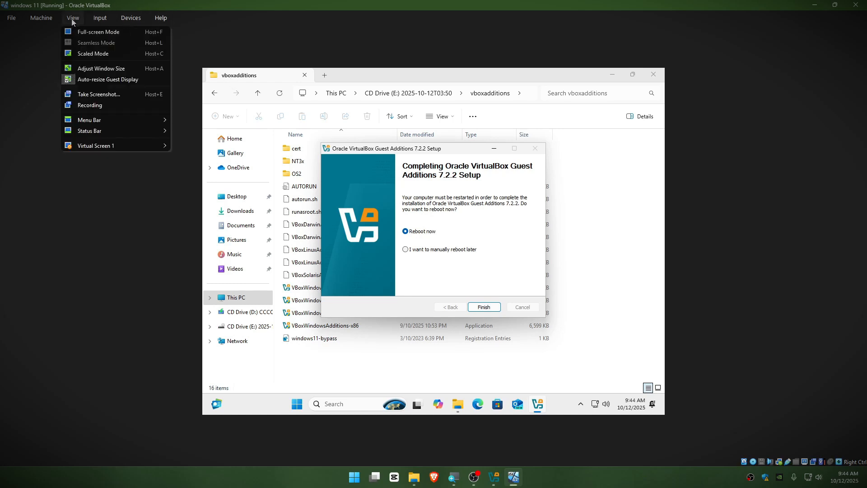
{"action": "left_click", "coordinate": [99, 32]}
{"action": "left_click", "coordinate": [415, 277]}
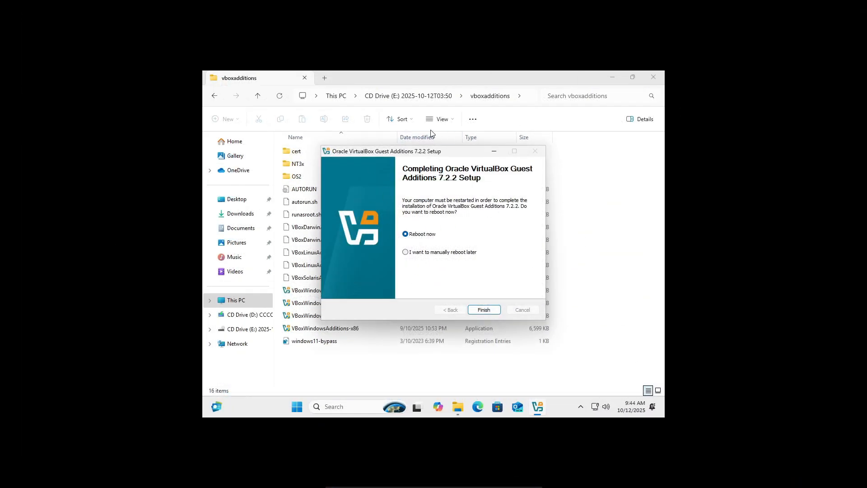
{"action": "left_click", "coordinate": [494, 310]}
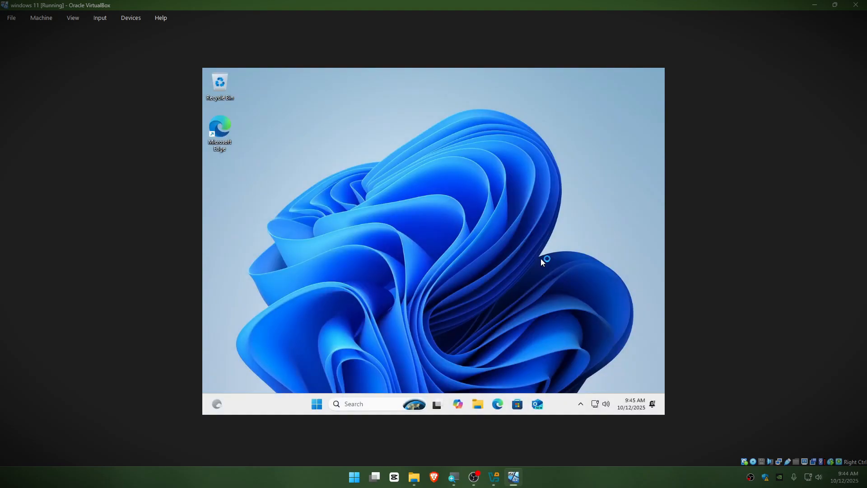
Put the rebooted windows 11 VM in Full-screen Mode from the View menu
{"action": "left_click", "coordinate": [72, 18]}
{"action": "left_click", "coordinate": [93, 32]}
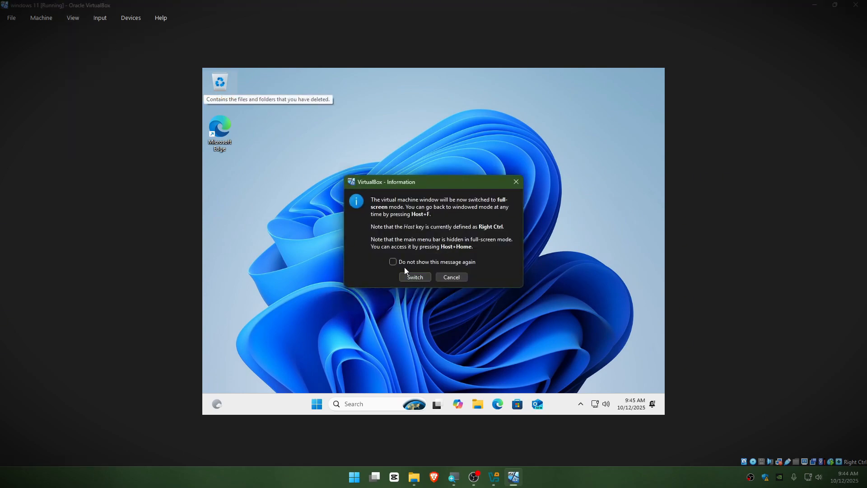
{"action": "left_click", "coordinate": [421, 278]}
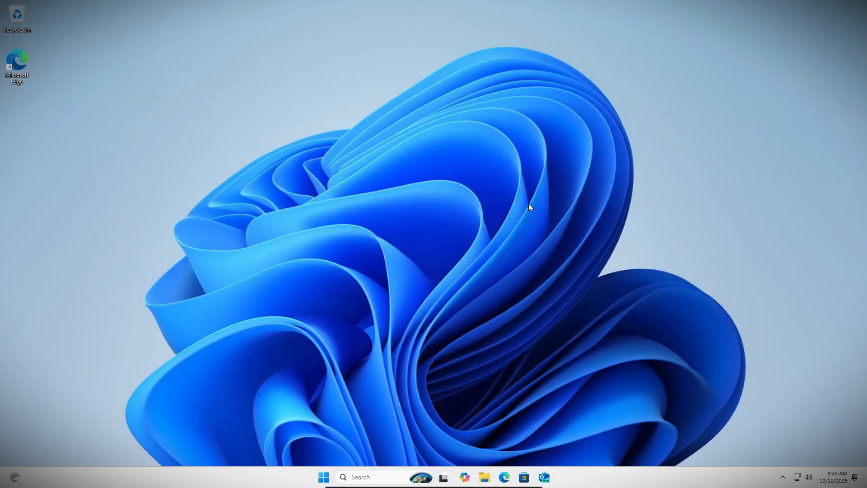